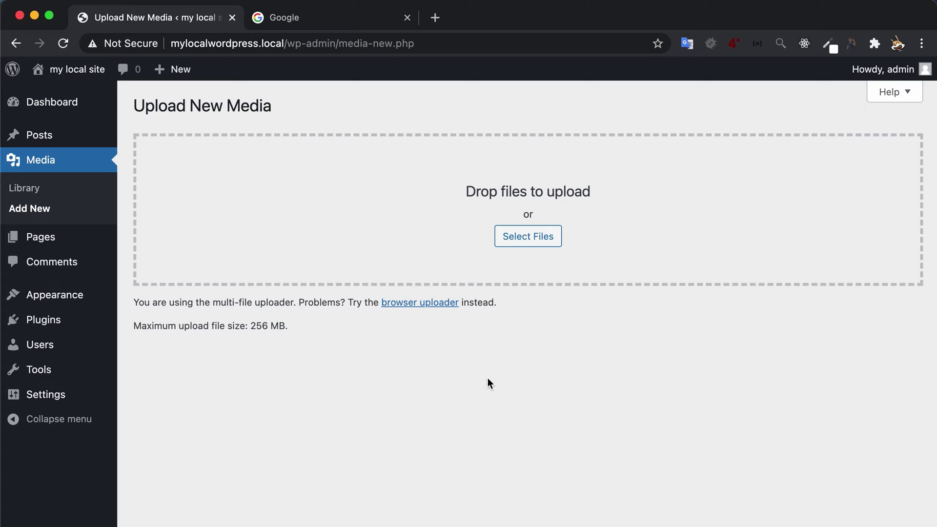
Upload Svg-example.svg from the Upload Samples folder and get the file-type security error.
left_click(540, 236)
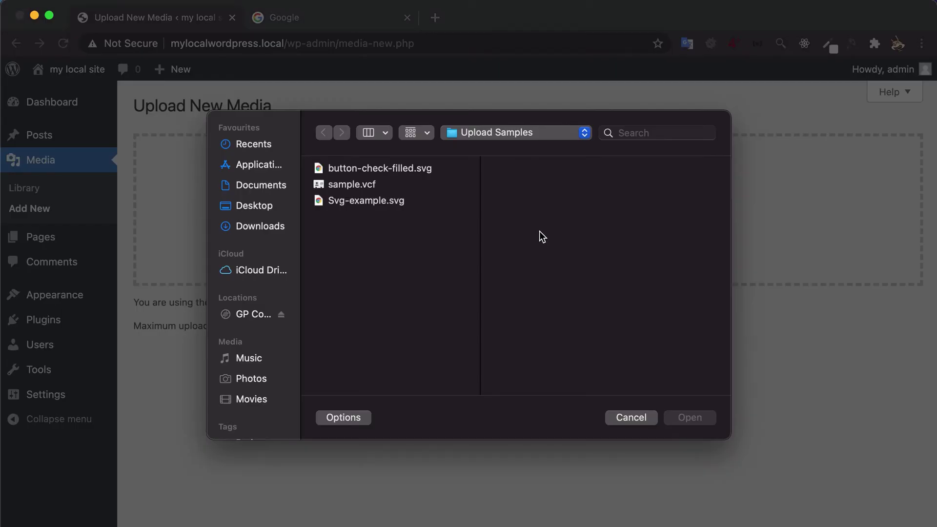
left_click(402, 202)
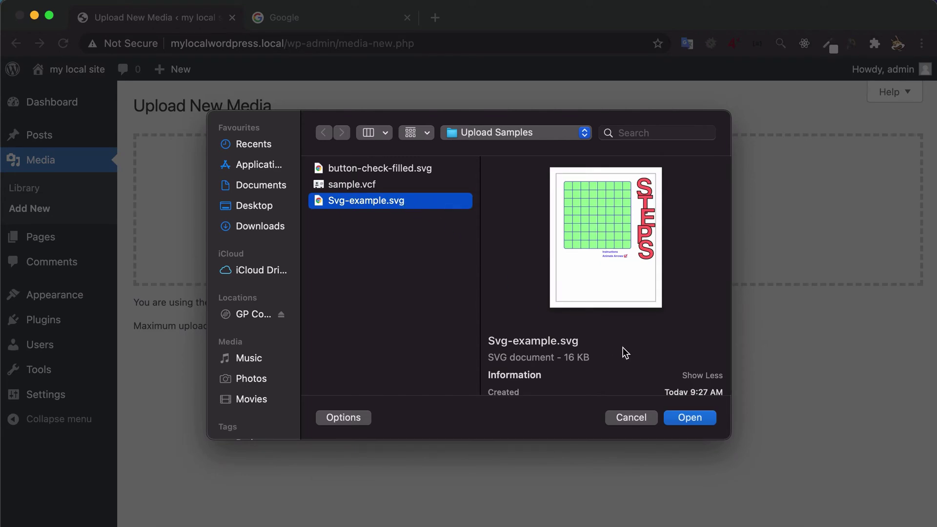
left_click(688, 420)
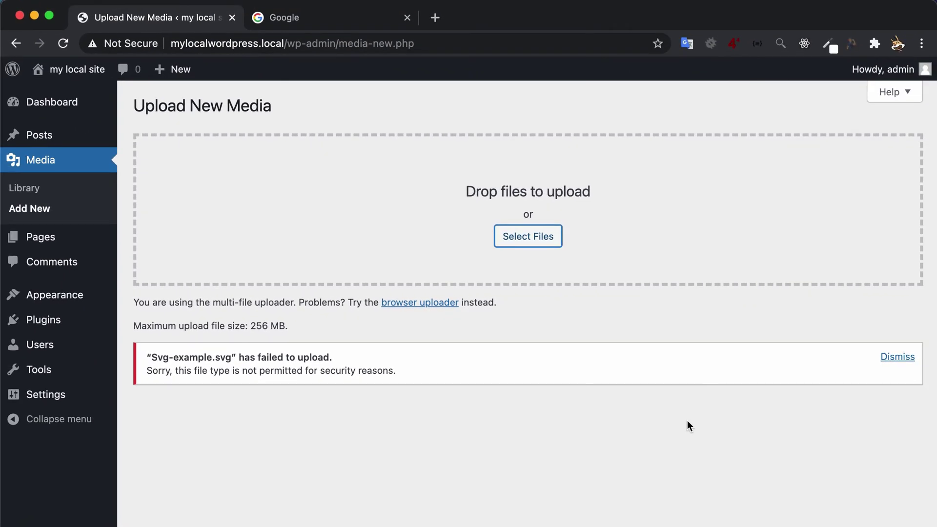
Switch to PhpStorm and open twentytwentyone's functions.php from the Project tree.
key("super+Tab")
key("super+Tab")
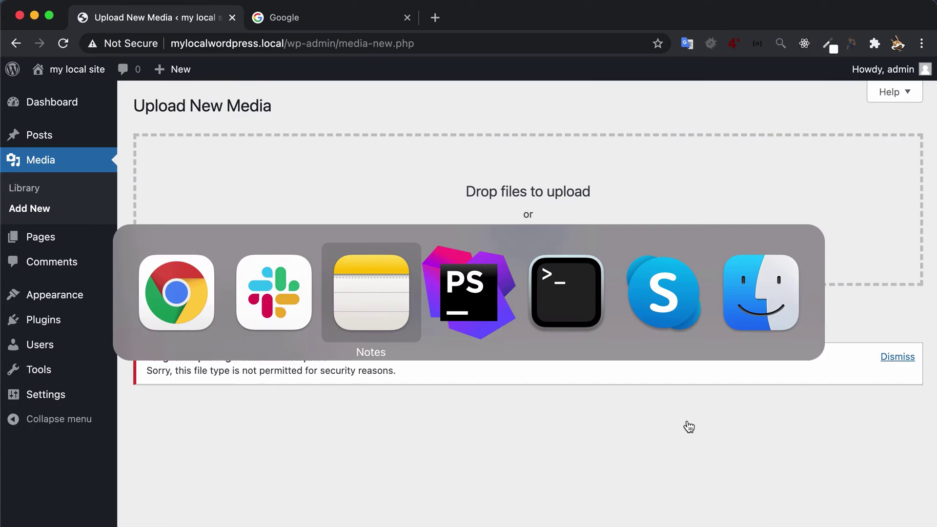
key("super+Tab")
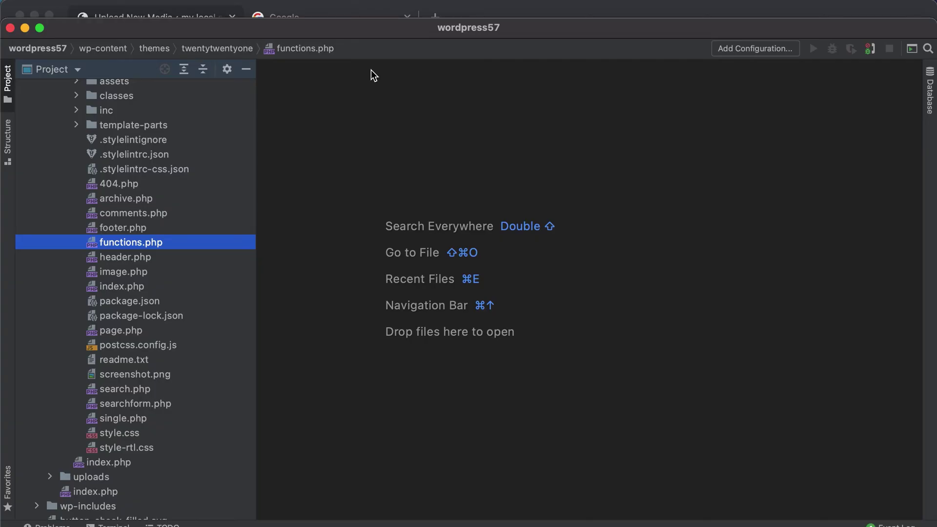
scroll(182, 189, "up", 3)
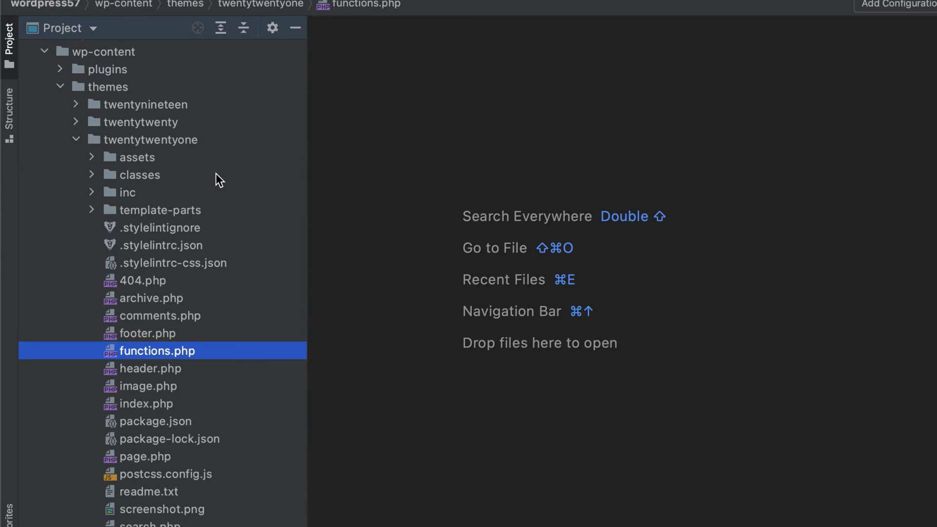
double_click(175, 351)
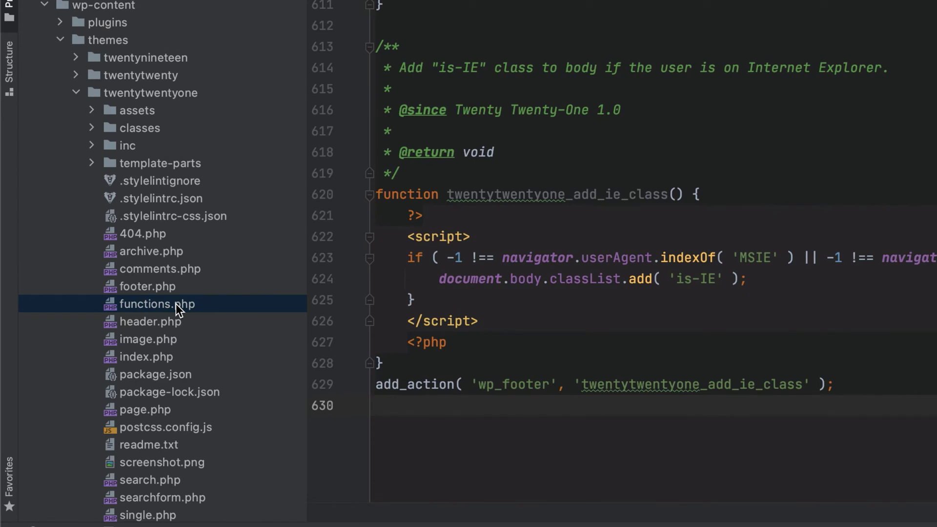
Start a new line at the end of functions.php for the add_filter upload_mimes call.
key("Return")
type("add_filter(")
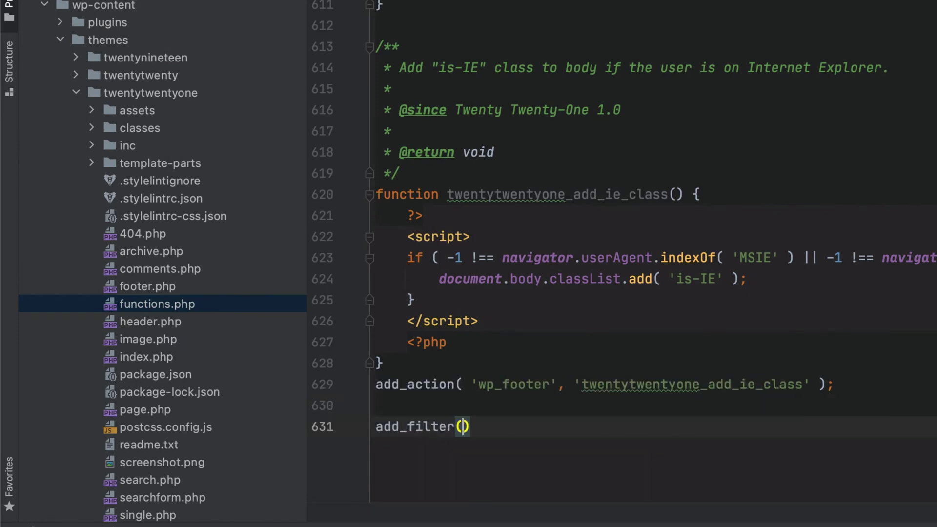
type("'")
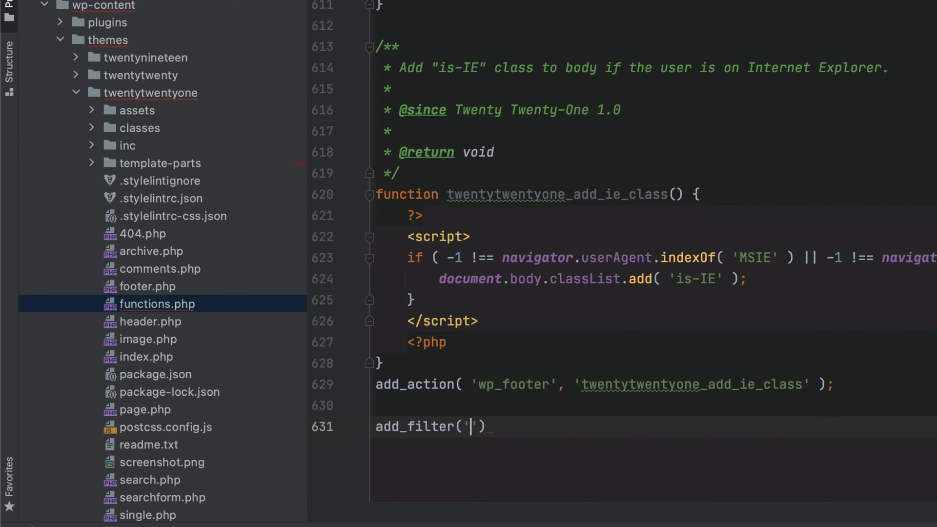
type("upload_mime")
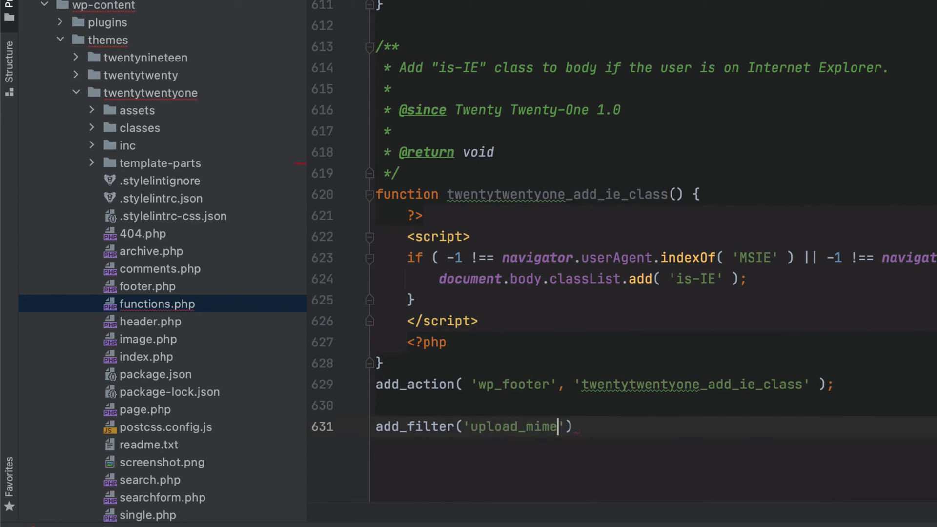
type("s', ")
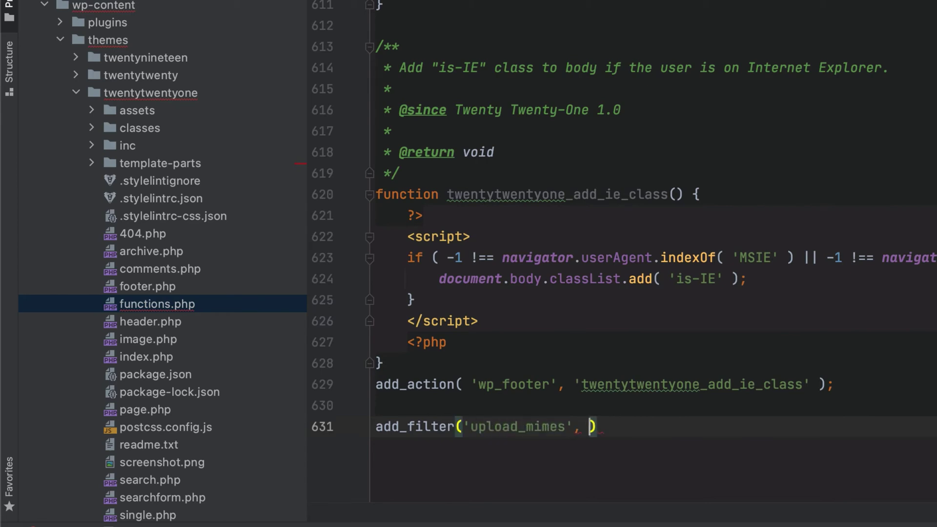
type("'allow_")
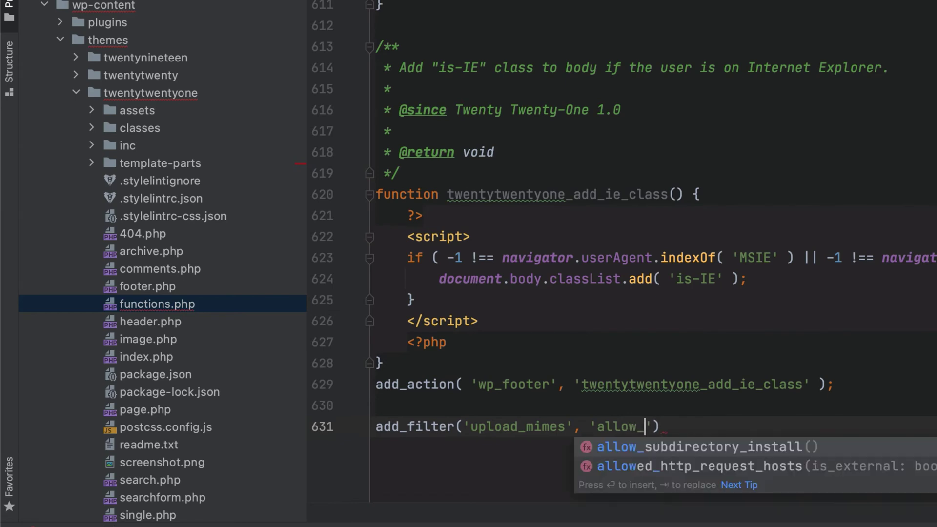
type("more_file")
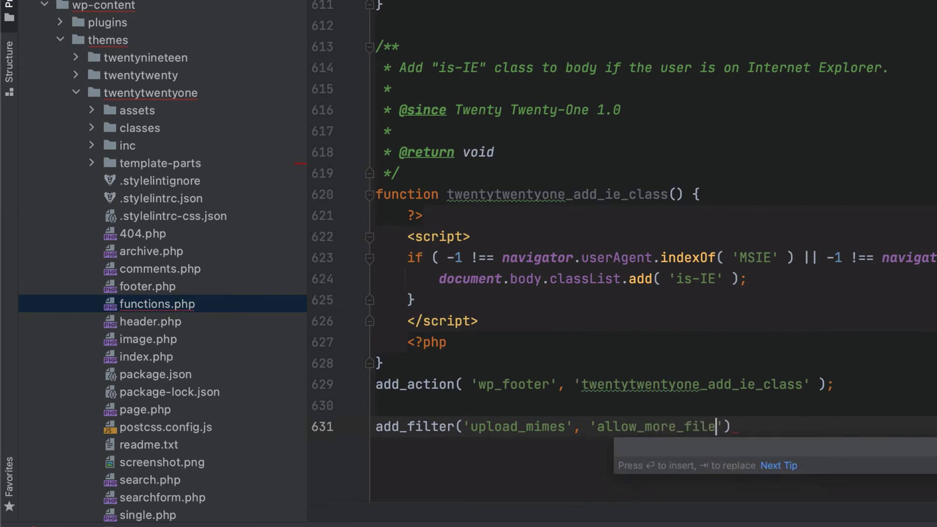
type("_types'")
type(");")
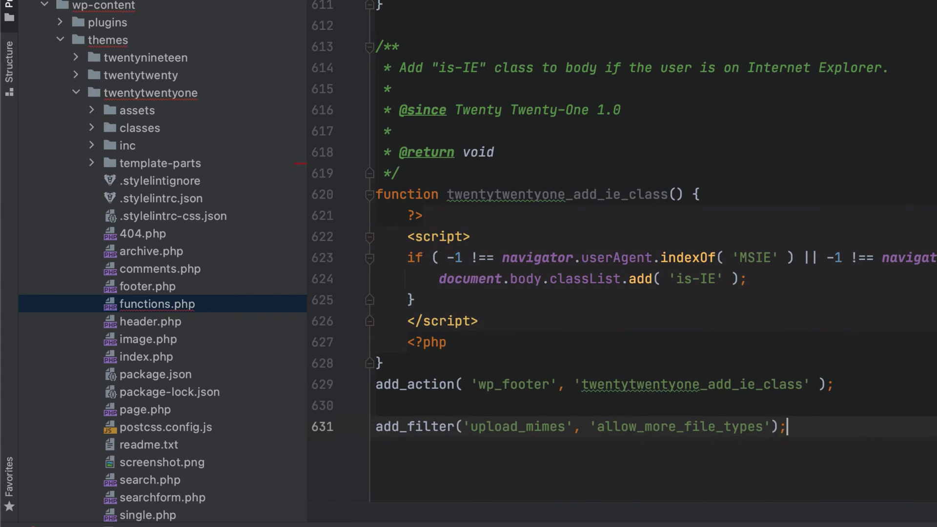
Define allow_more_file_types($mimes) with a body that returns $mimes.
key("Return")
key("Return")
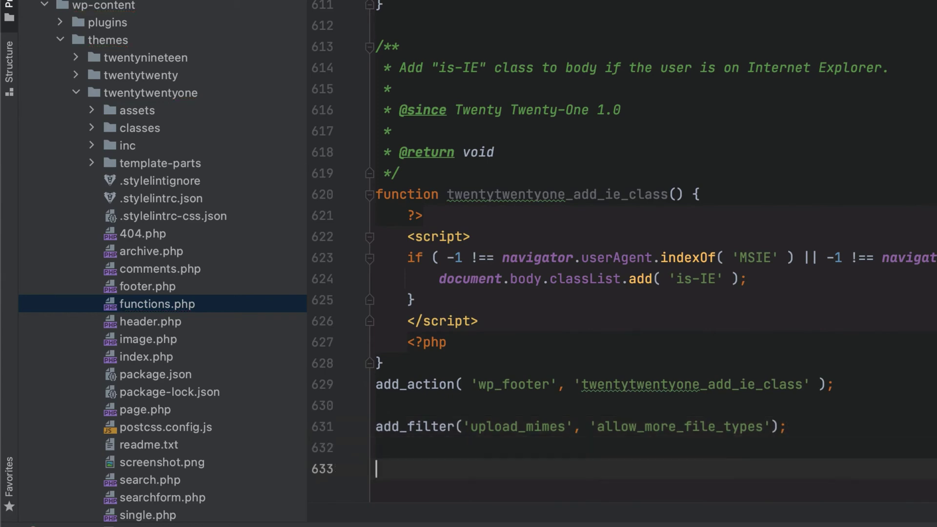
type("function all")
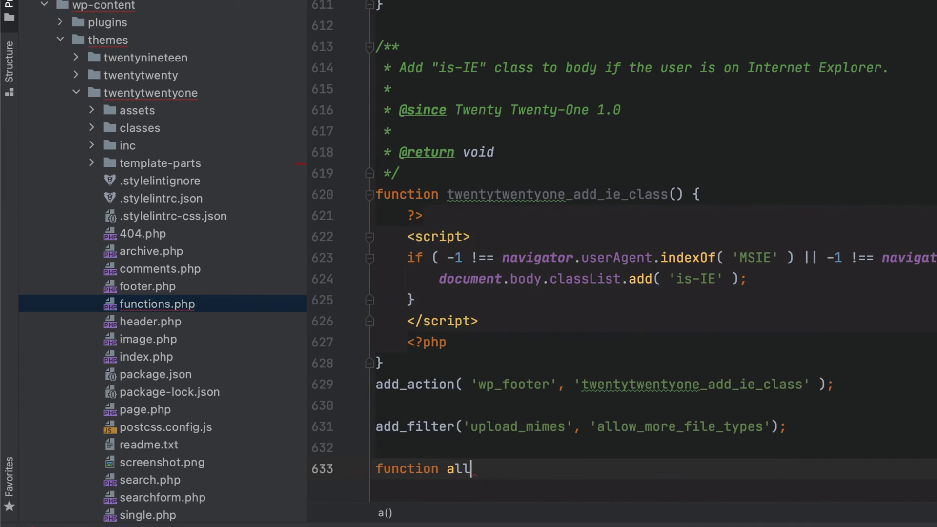
type("ow_more_file")
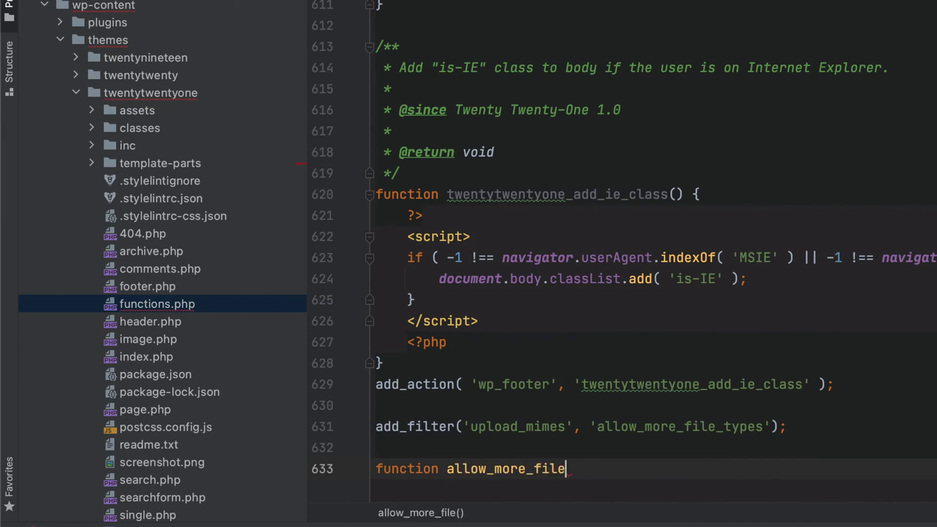
type("_types($")
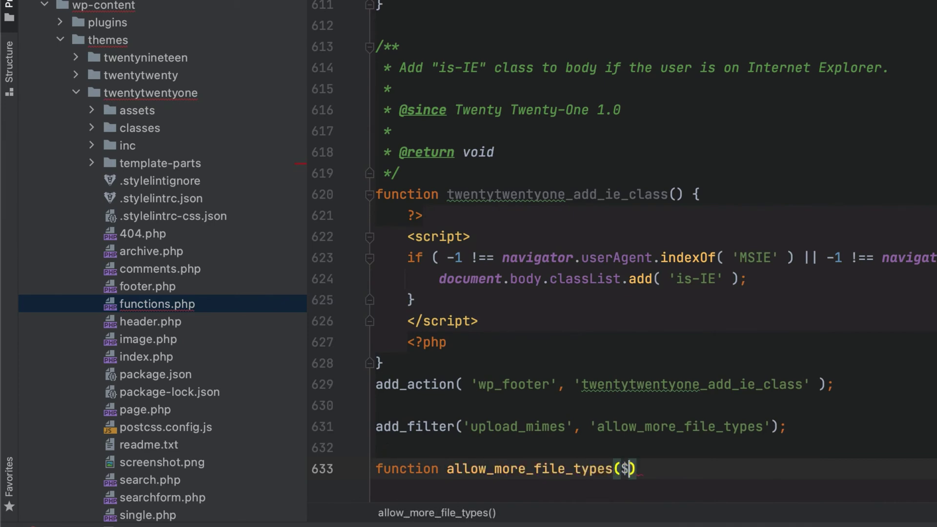
type("mime")
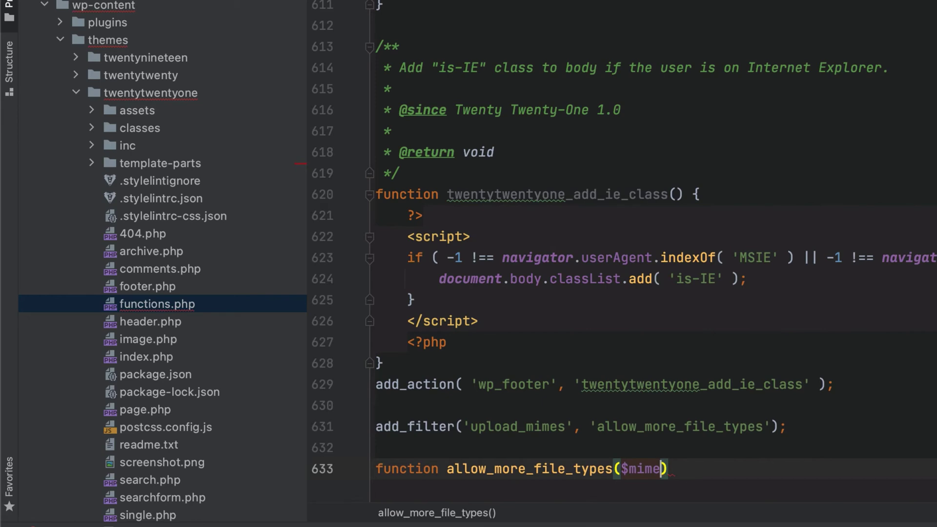
type("s")
key("Right")
type("{")
key("Return")
key("Return")
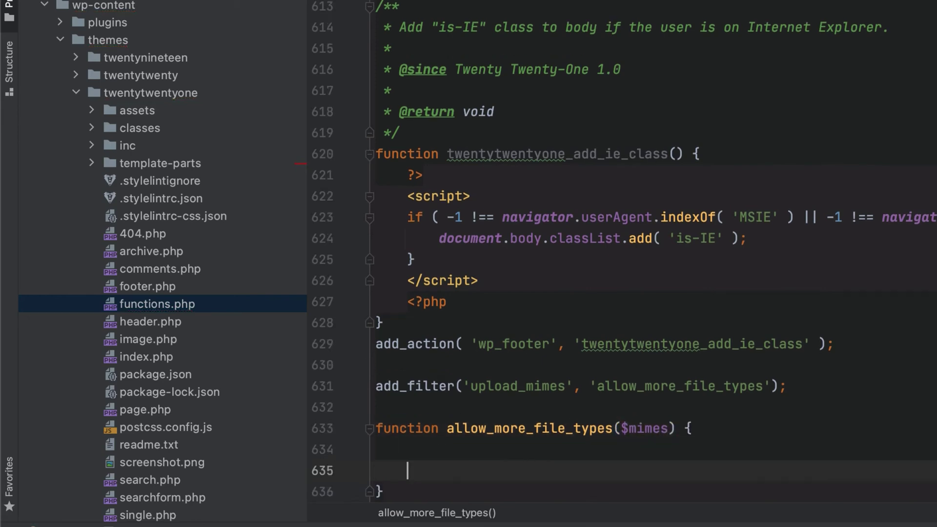
type("return $")
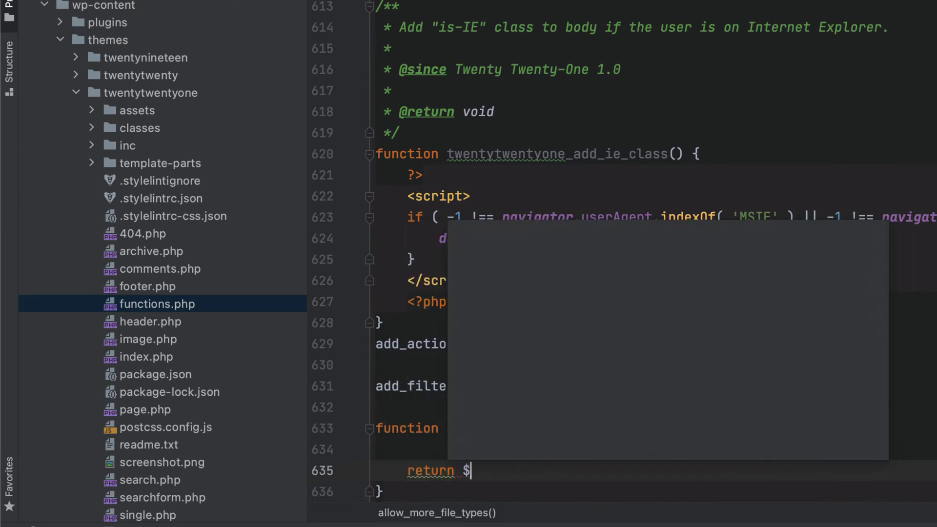
type("mi")
key("Return")
type(";")
Add a blank line above the return and begin a $mimes['svg'] entry there.
key("Up")
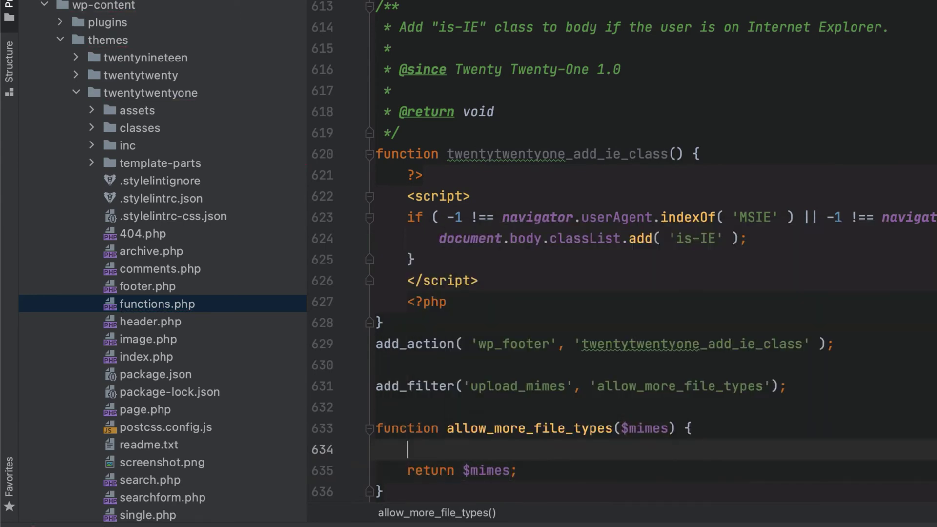
key("Up")
key("Down")
key("Return")
key("Up")
type("$mi")
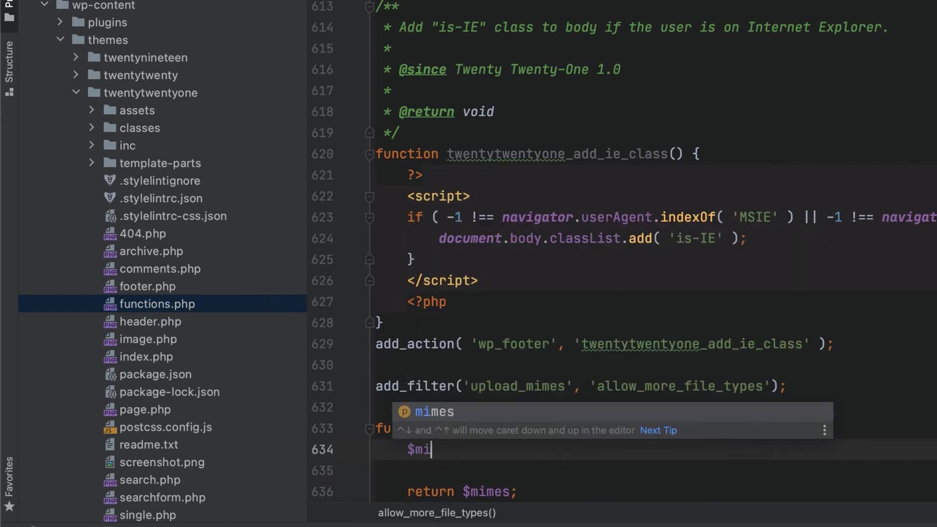
key("Return")
type("['")
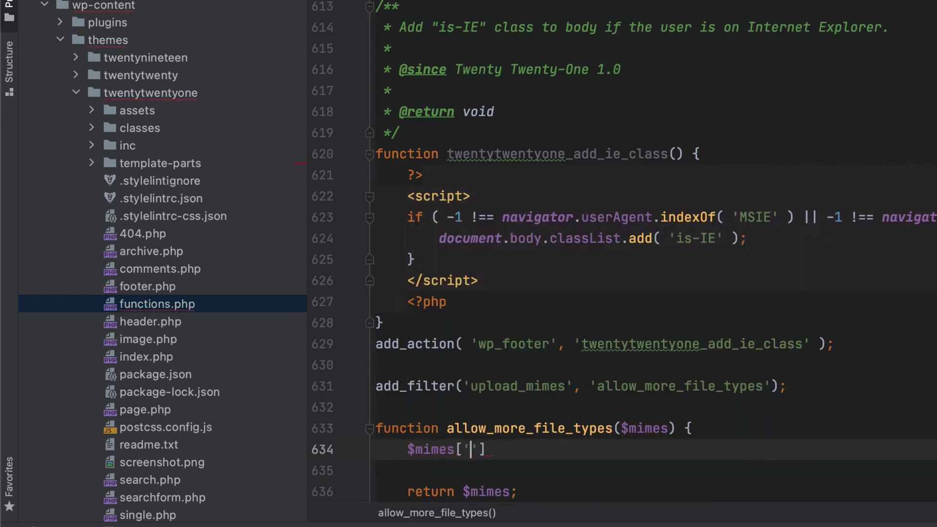
type("svg']")
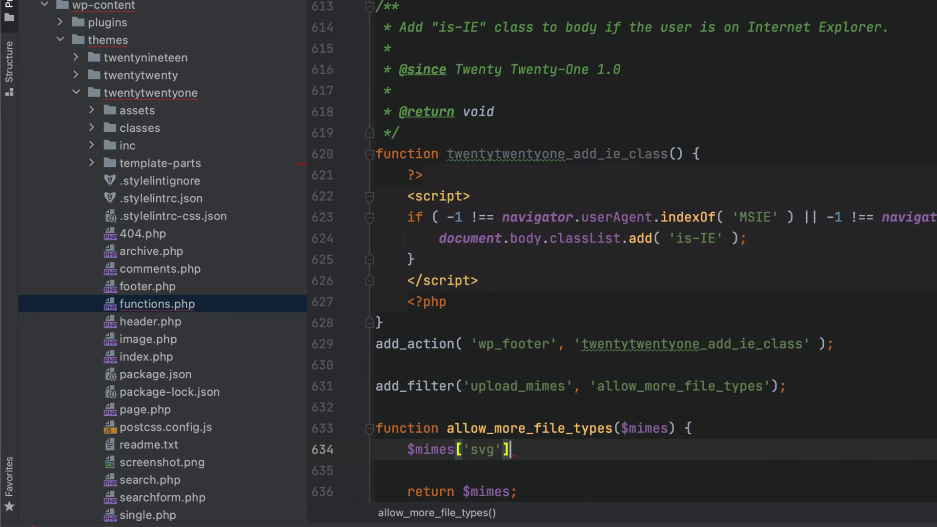
type(" =")
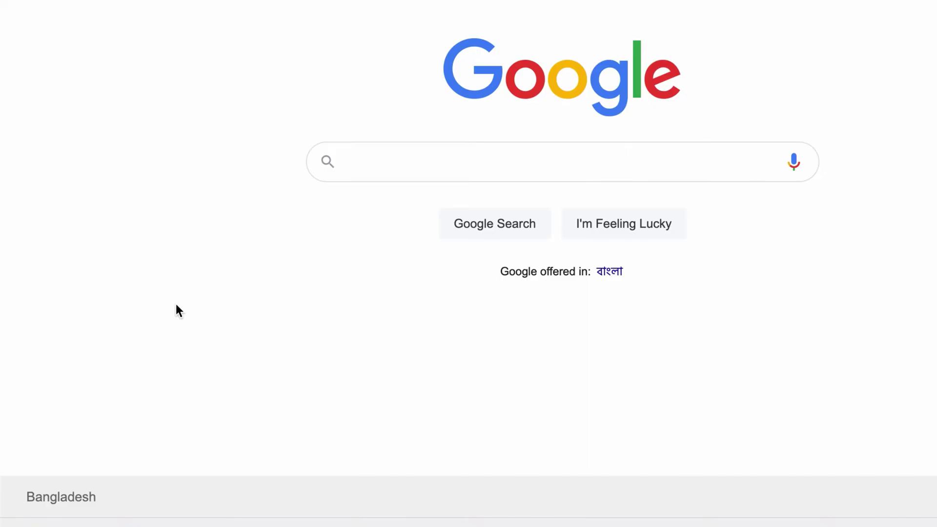
Search Google for 'file mime type list' and open the FreeFormatter result in a new tab.
left_click(381, 172)
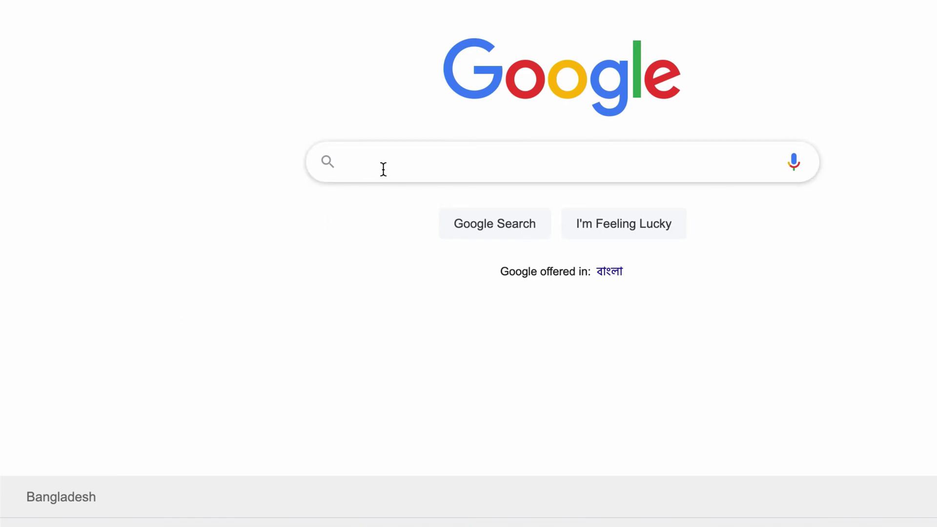
type("file")
key("Down")
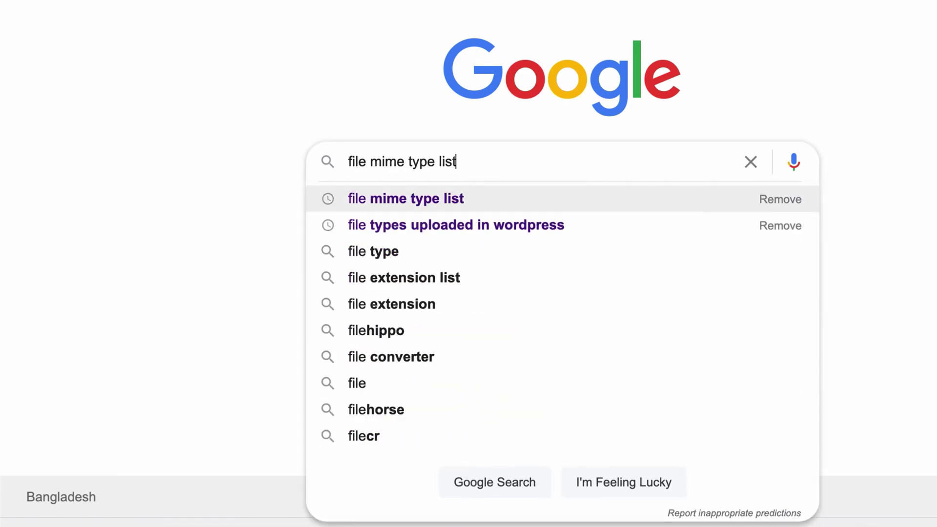
key("Return")
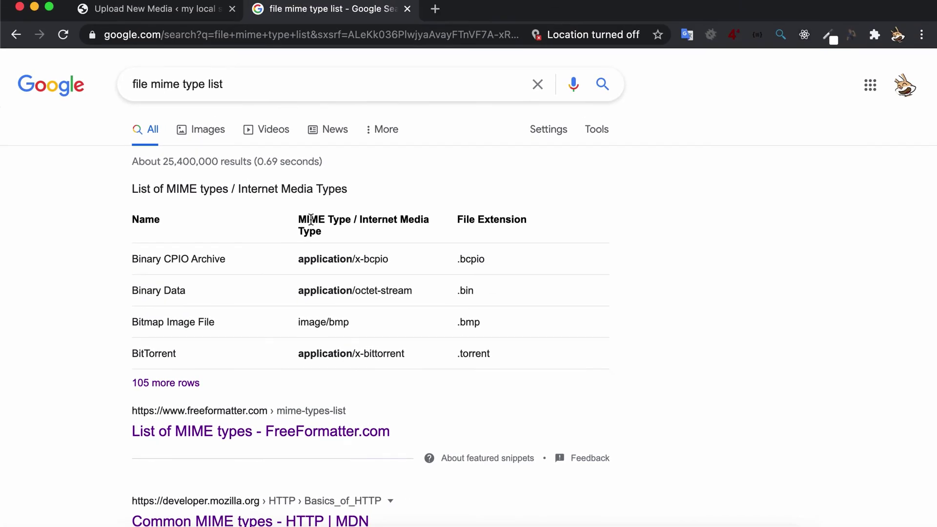
scroll(138, 335, "down", 3)
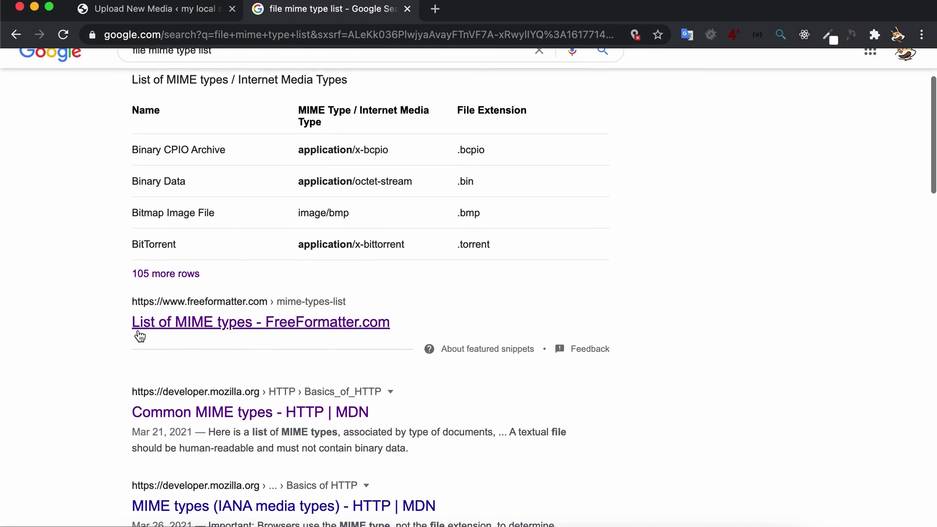
left_click(144, 333, "super")
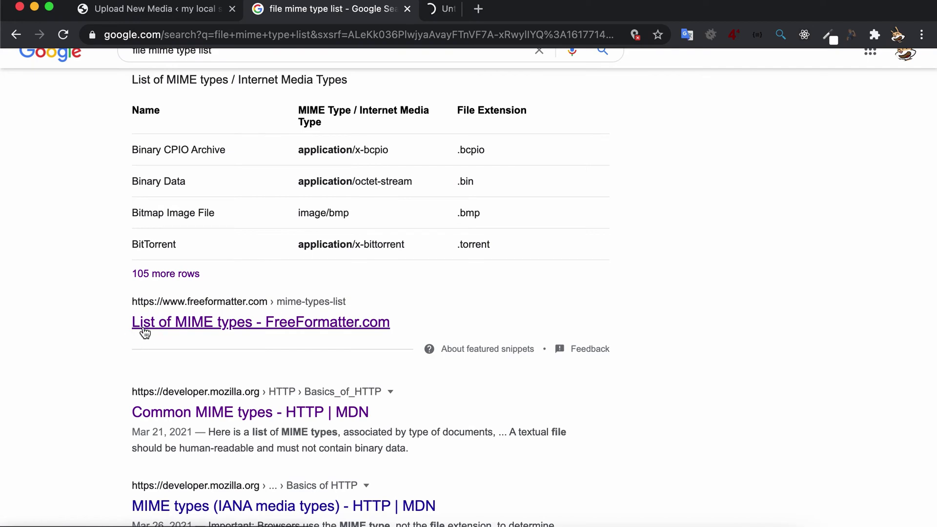
On FreeFormatter, find svg in the MIME types table and select image/svg+xml.
key("ctrl+Tab")
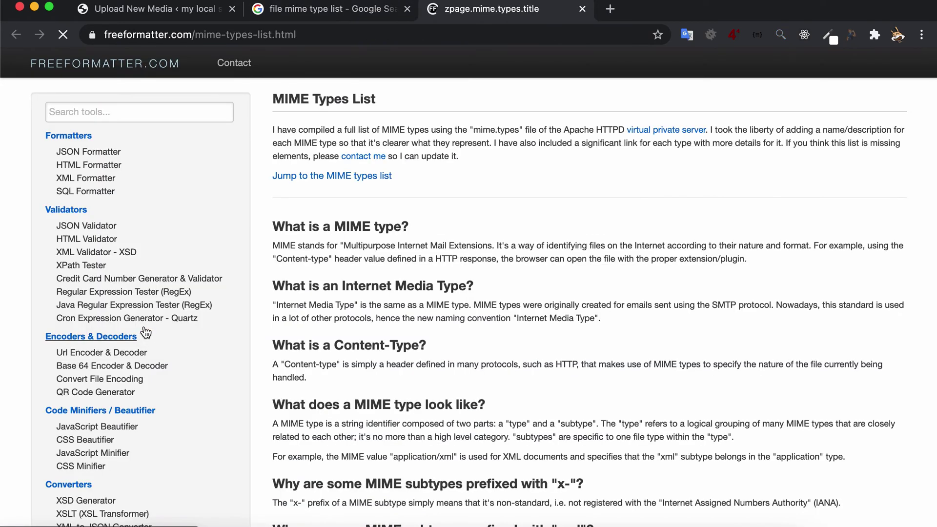
left_click(342, 175)
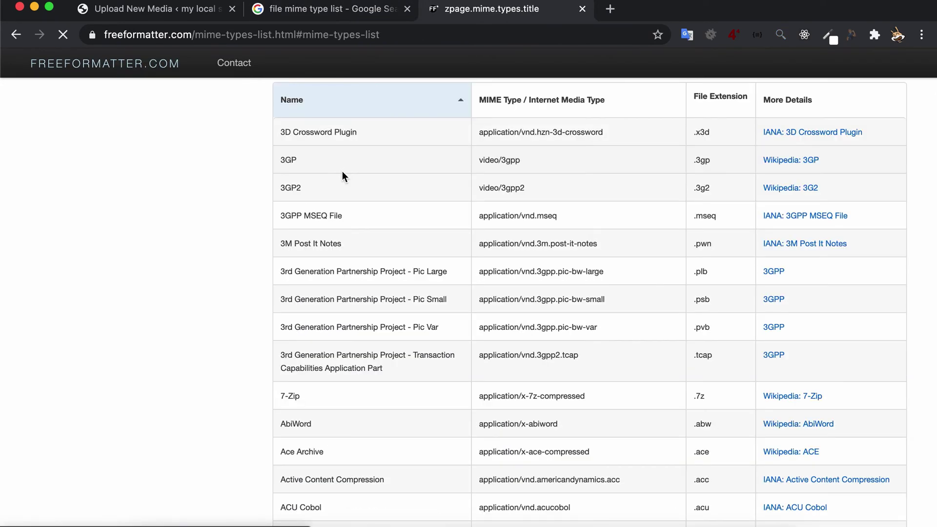
key("super+f")
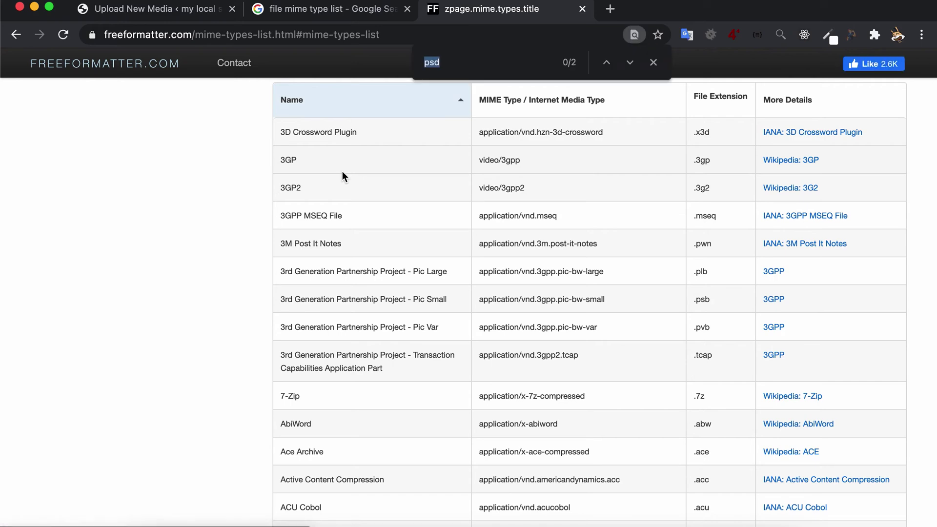
type("svg")
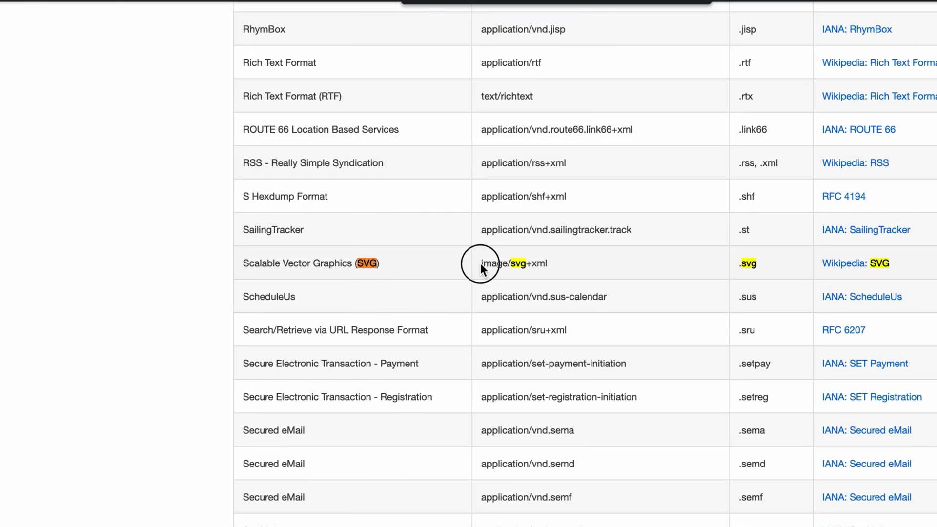
left_click_drag(482, 264, 555, 267)
key("super+c")
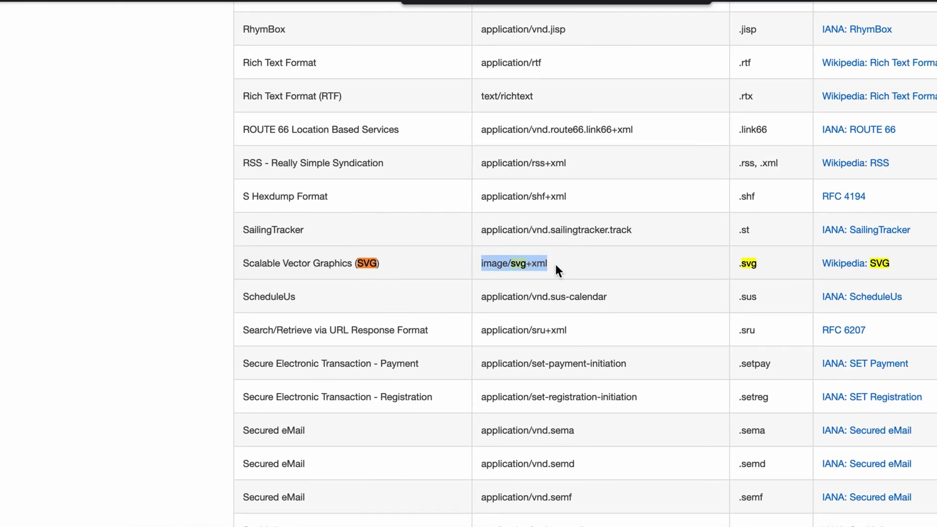
key("super+Tab")
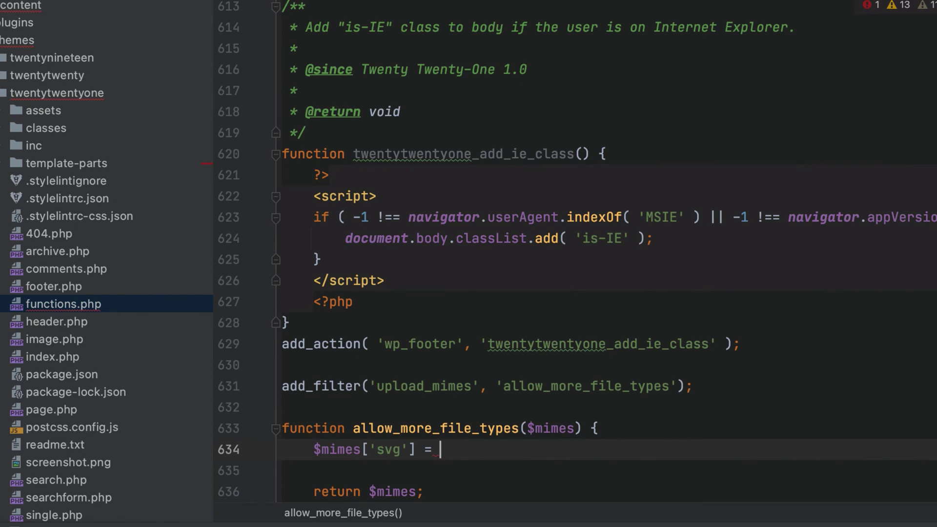
type("'")
Paste 'image/svg+xml' for svg and add $mimes['vcf'] = 'text/vcard'; on the next line.
key("super+v")
key("Right")
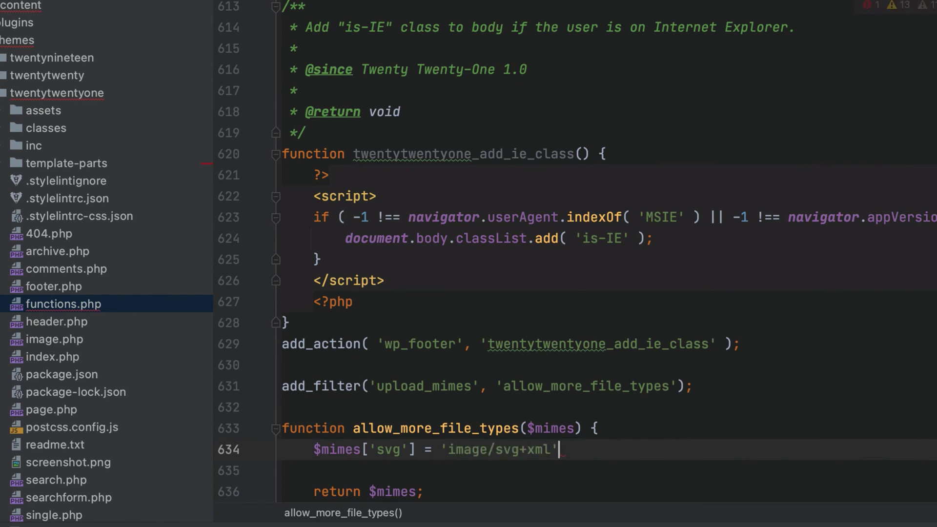
type(";")
key("Return")
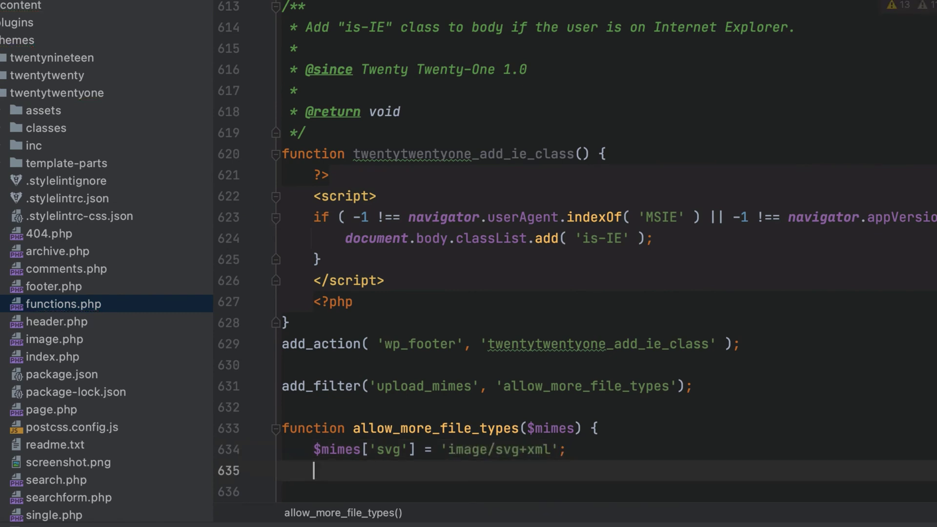
type("$mi")
key("Return")
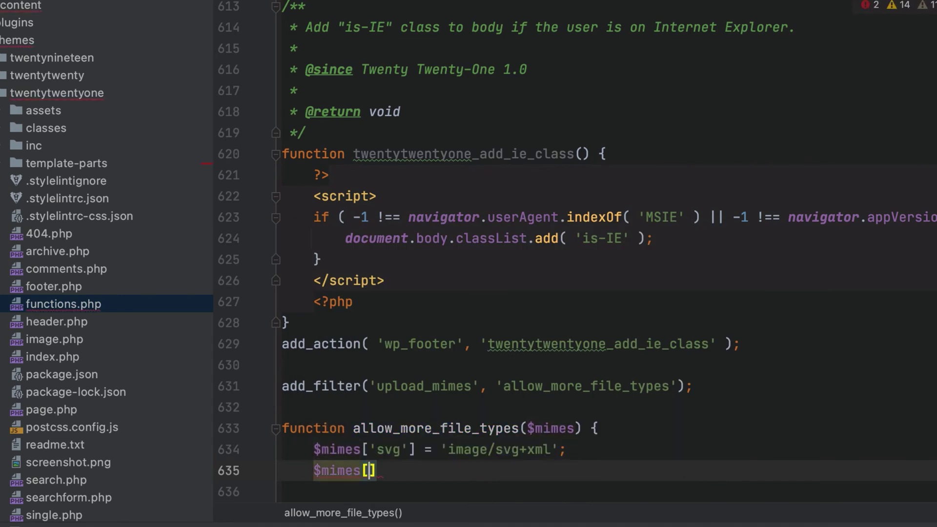
type("['v")
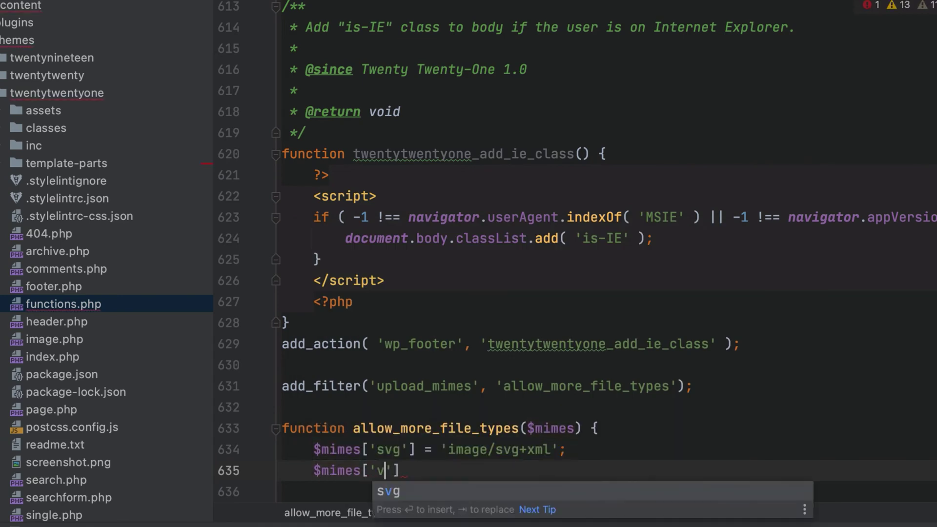
type("cf")
key("Right")
key("Right")
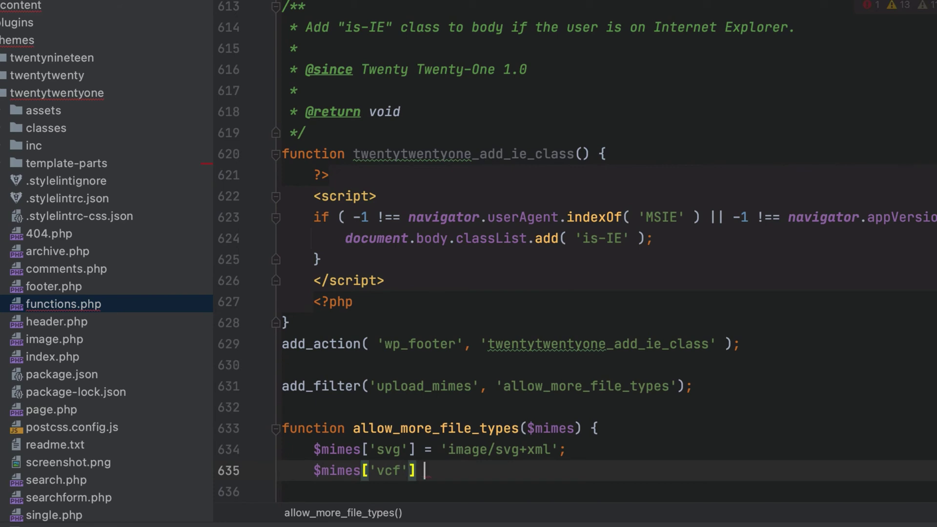
type("= '")
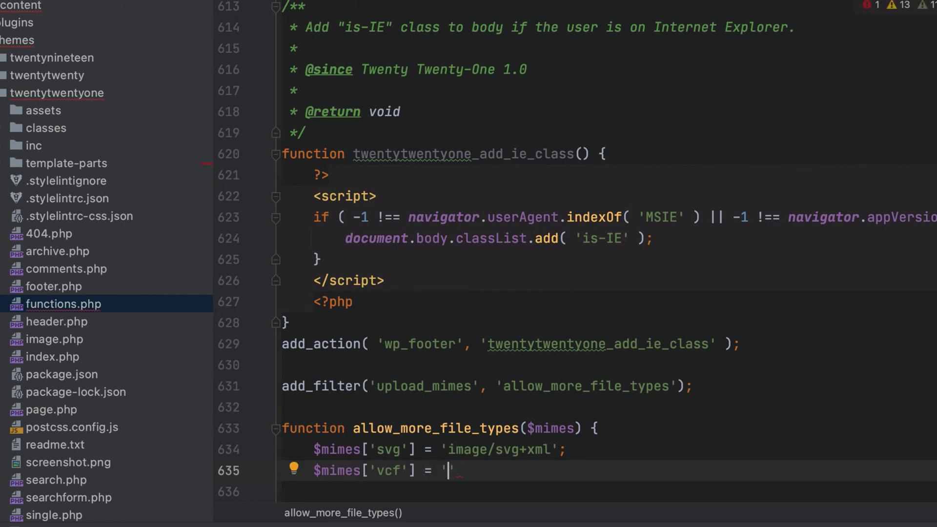
type("text/v")
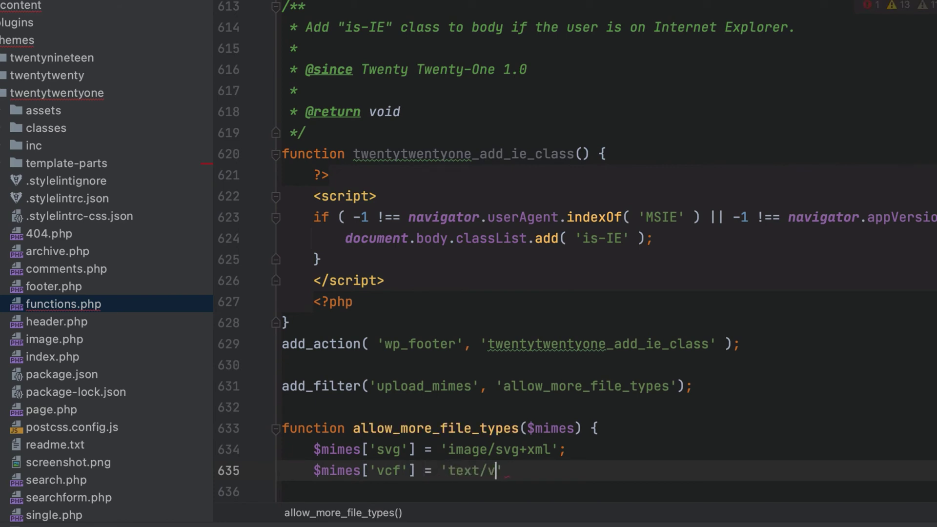
type("card")
key("Right")
type(";")
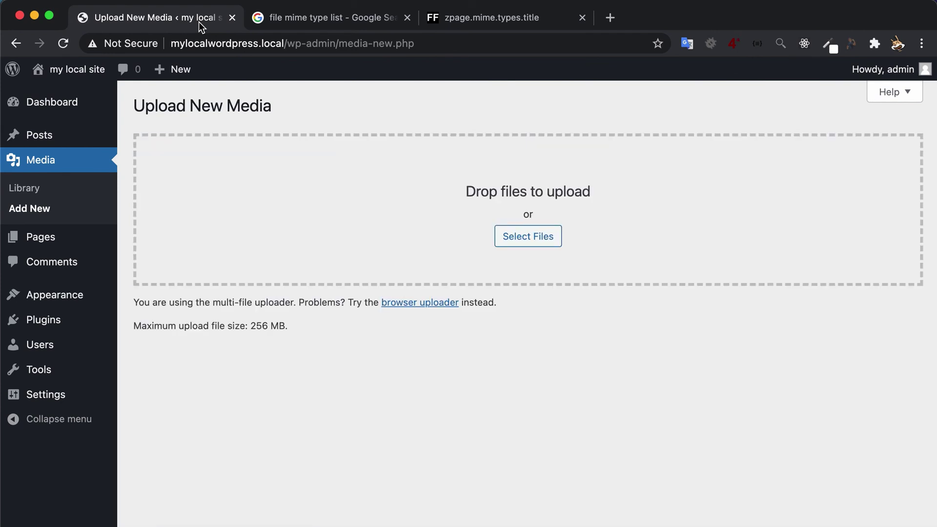
Select Svg-example.svg from Upload Samples and upload it to the media library.
left_click(502, 236)
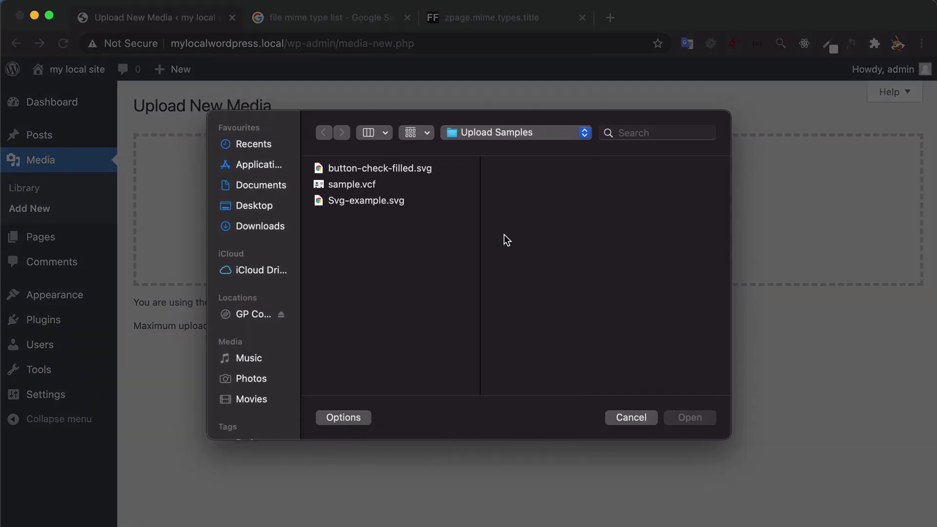
left_click(405, 204)
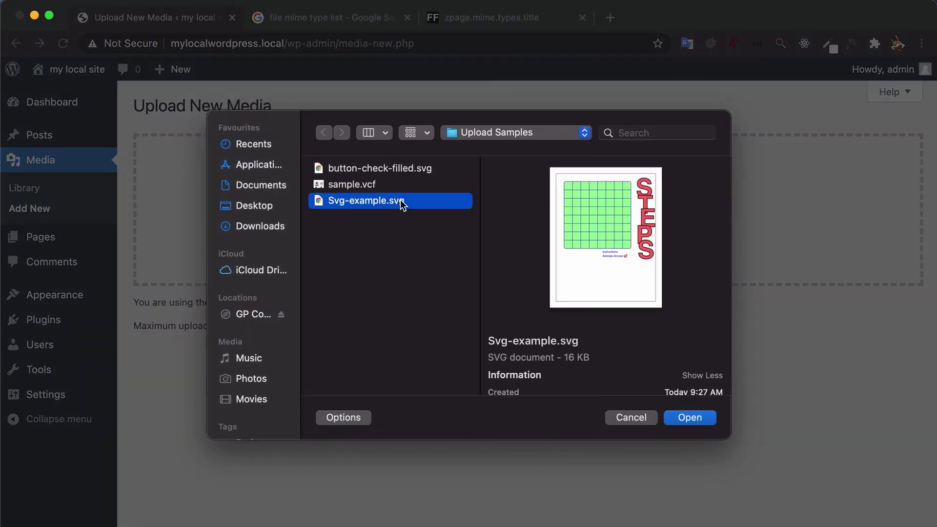
left_click(696, 418)
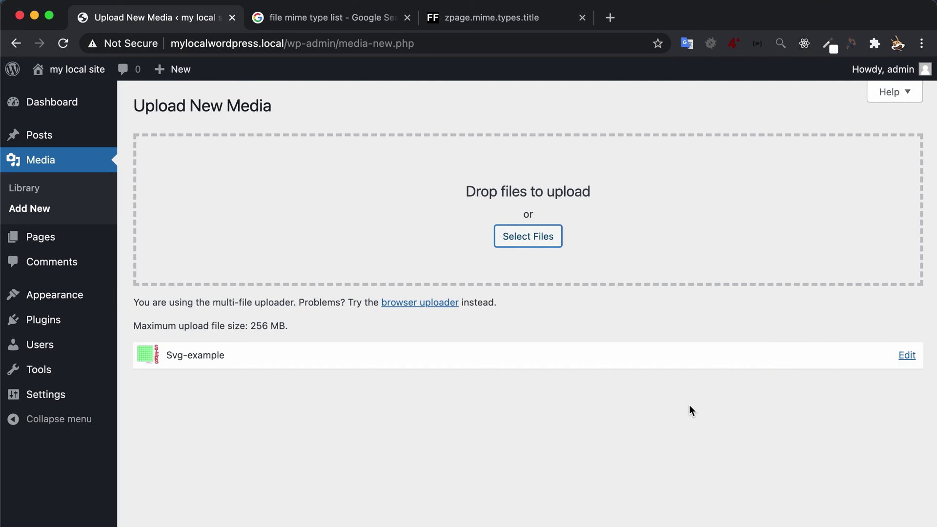
Upload sample.vcf to the WordPress media library successfully.
left_click(540, 241)
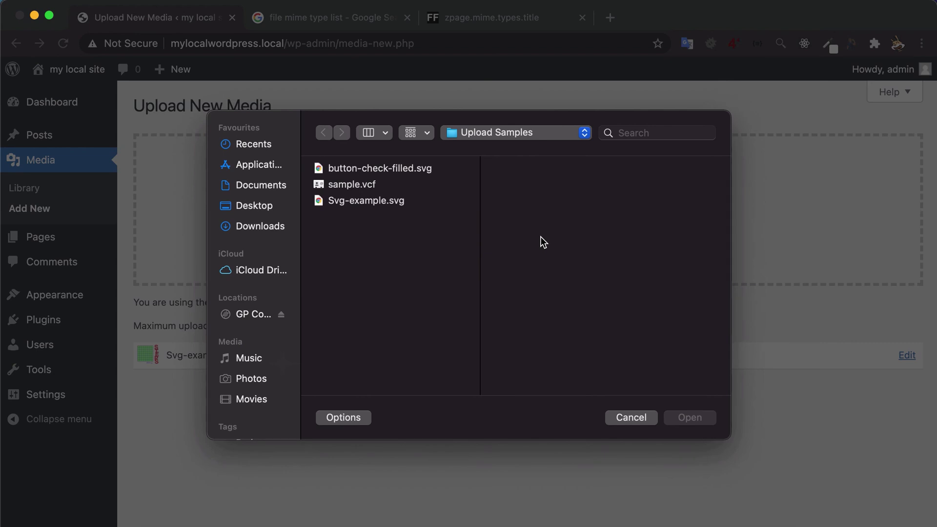
left_click(370, 187)
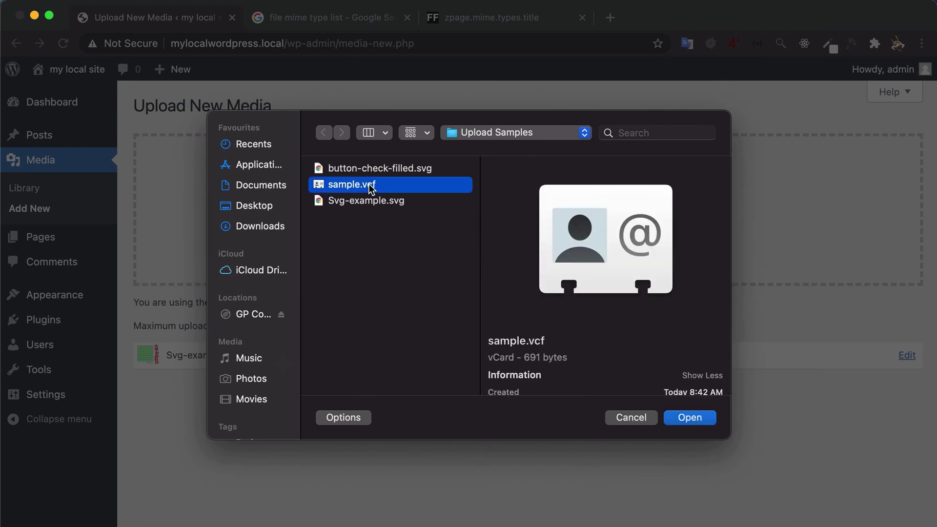
left_click(688, 421)
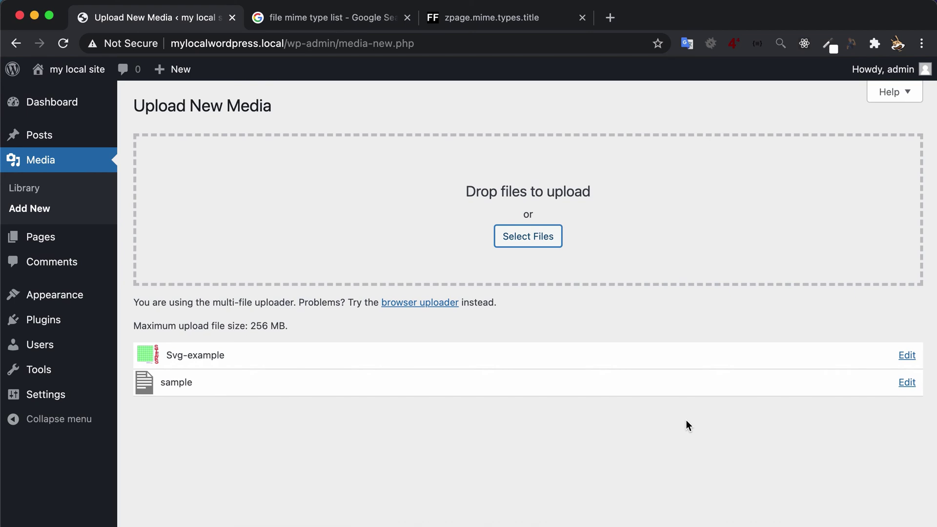
Comment out the vcf MIME type line 635 in functions.php.
key("super+Tab")
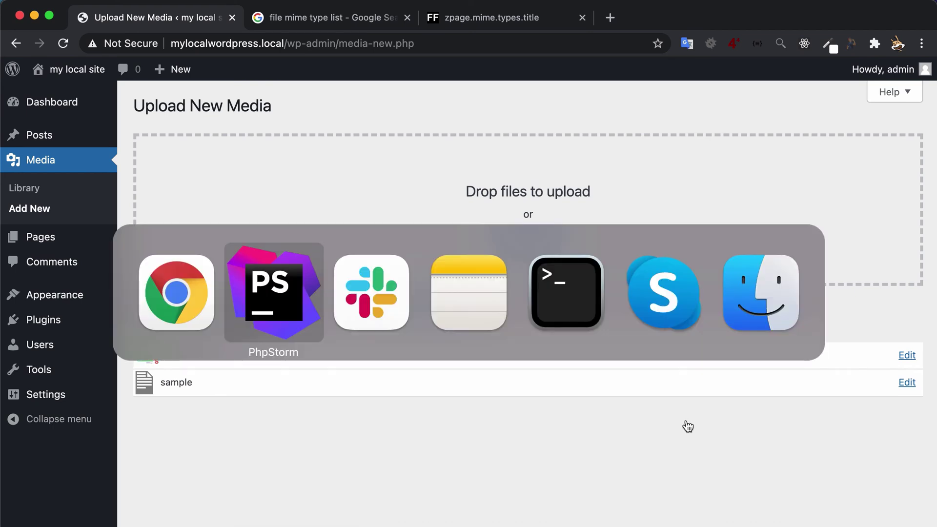
key("Home")
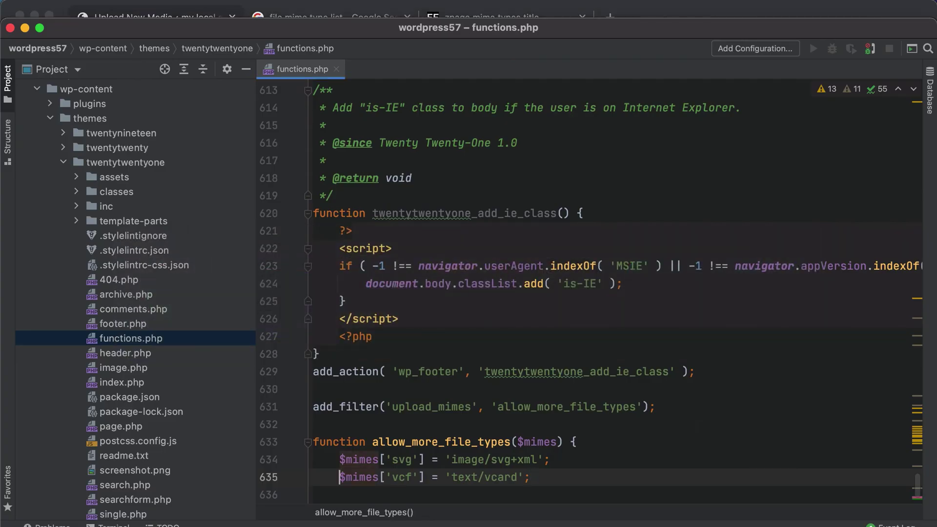
type("//")
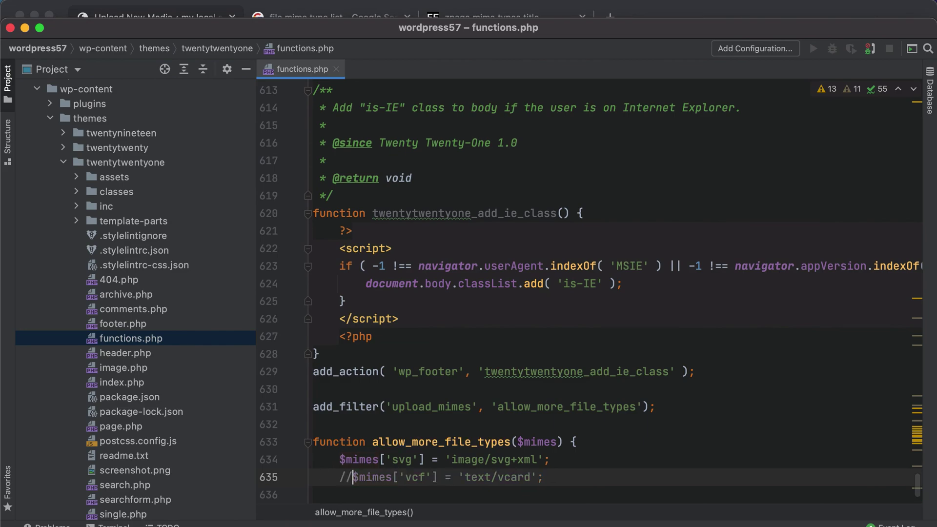
key("super+Tab")
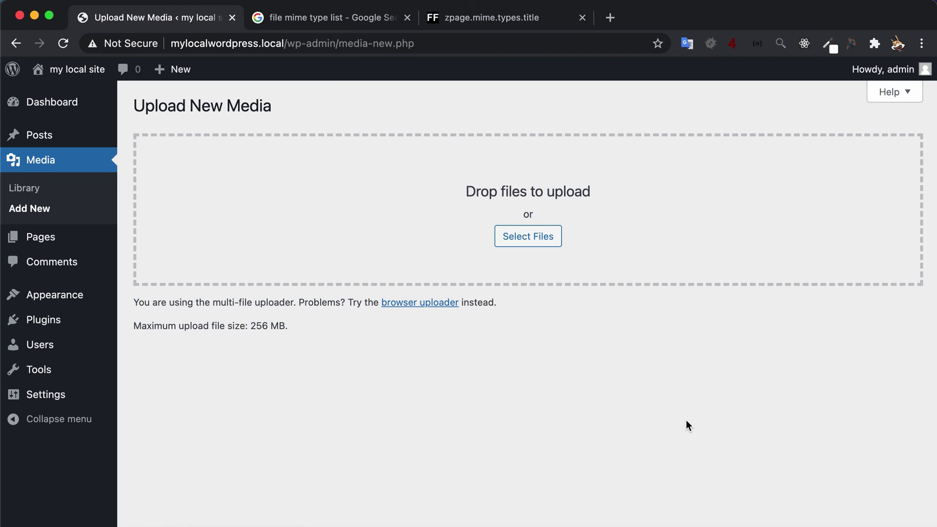
Retry uploading sample.vcf and get the file-type not permitted error.
left_click(548, 234)
left_click(396, 184)
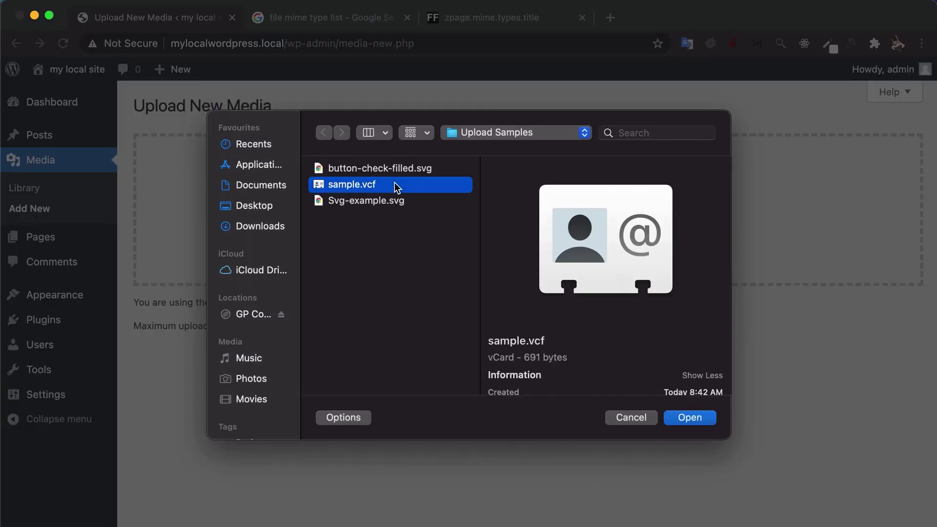
left_click(690, 417)
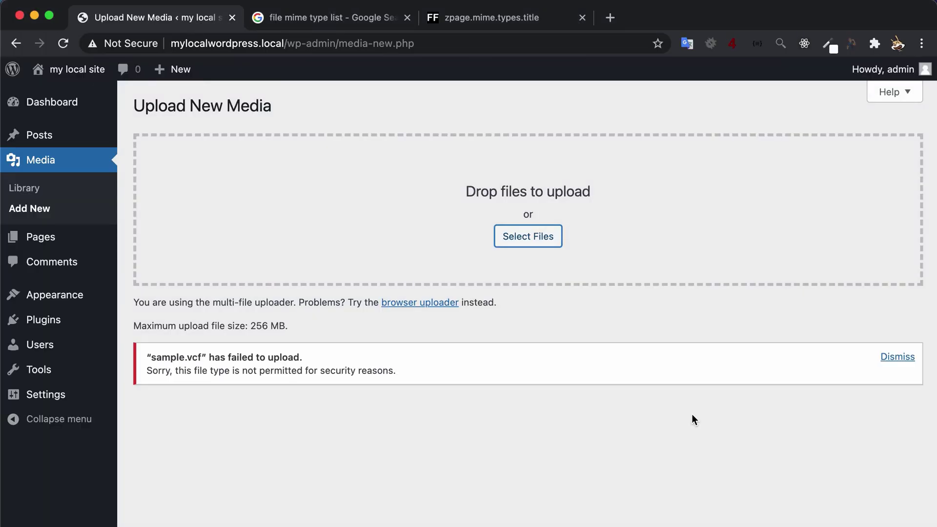